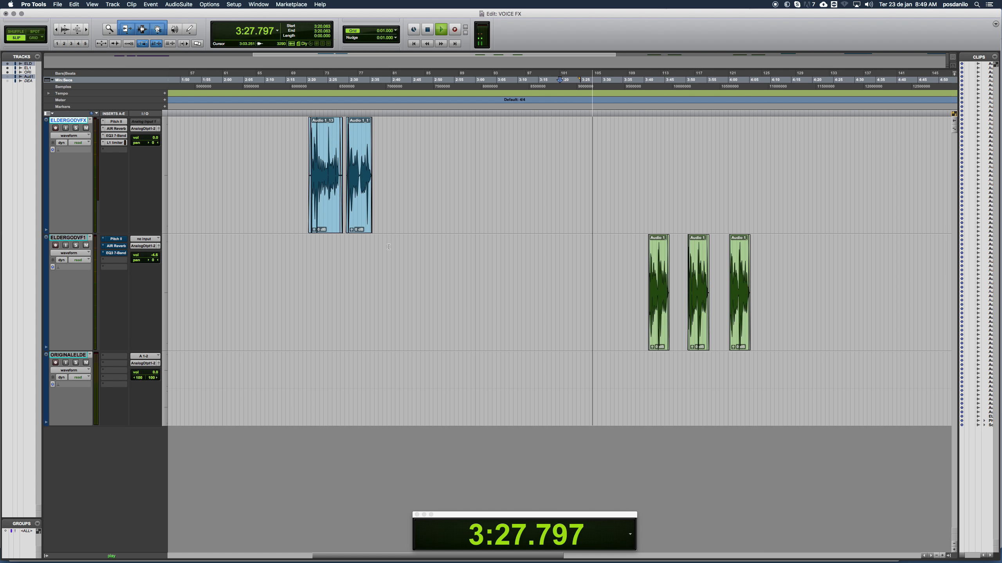
# Open Pitch II on the ELDERGODVF1 track, take it off bypass and set its coarse shift to -5 semitones
pyautogui.click(120, 240)
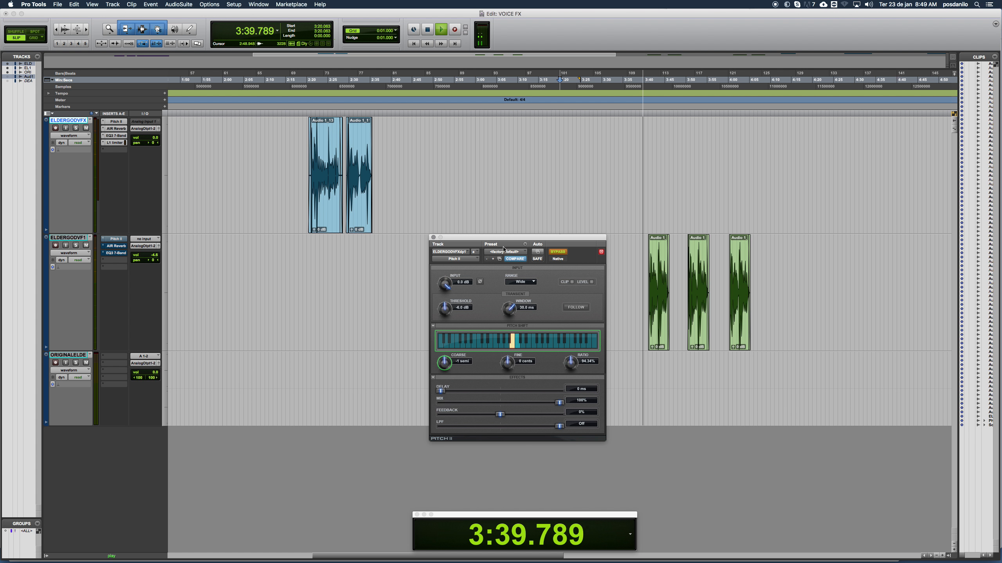
pyautogui.moveTo(557, 260); pyautogui.dragTo(541, 298)
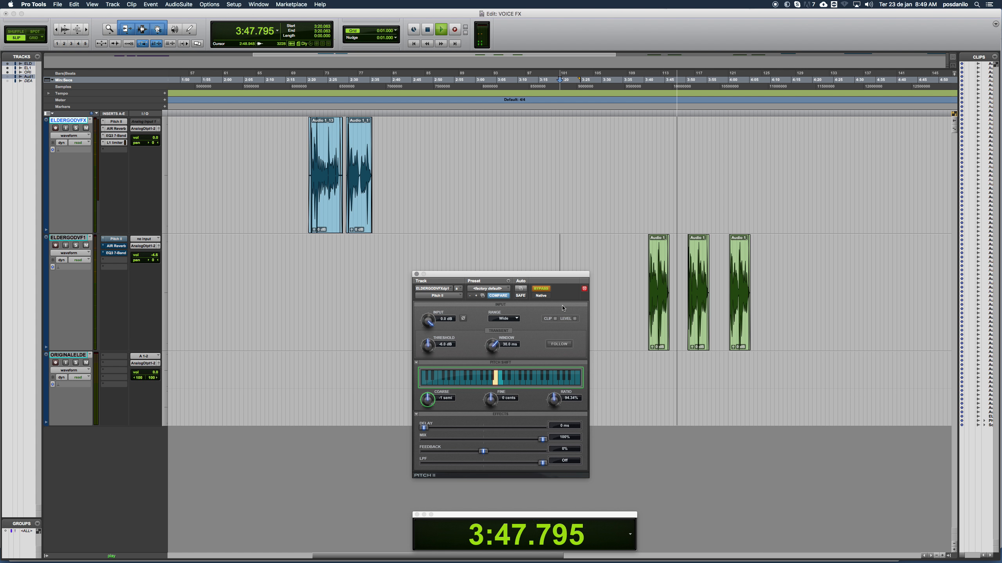
pyautogui.click(541, 289)
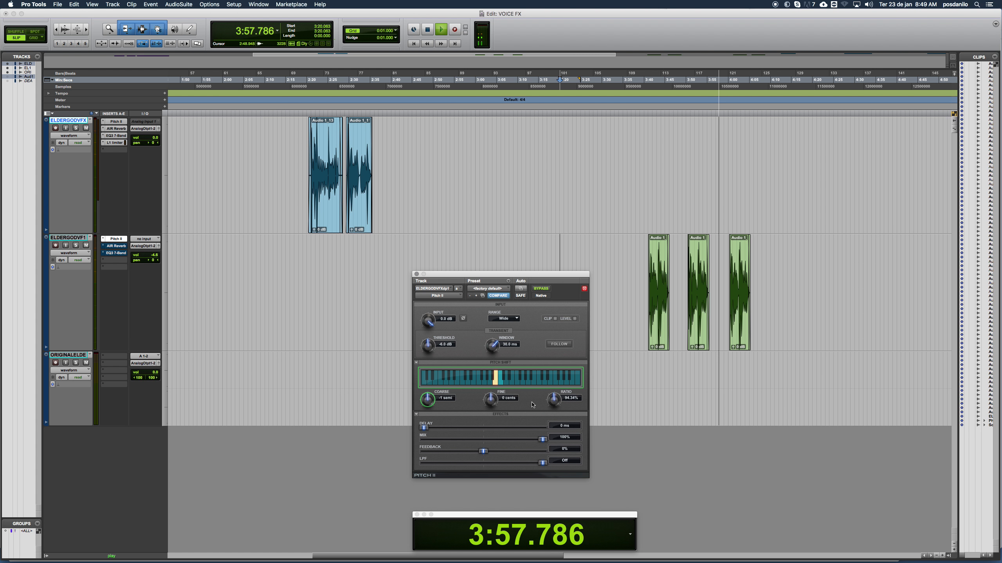
pyautogui.click(452, 396)
pyautogui.write('-5')
pyautogui.press('Return')
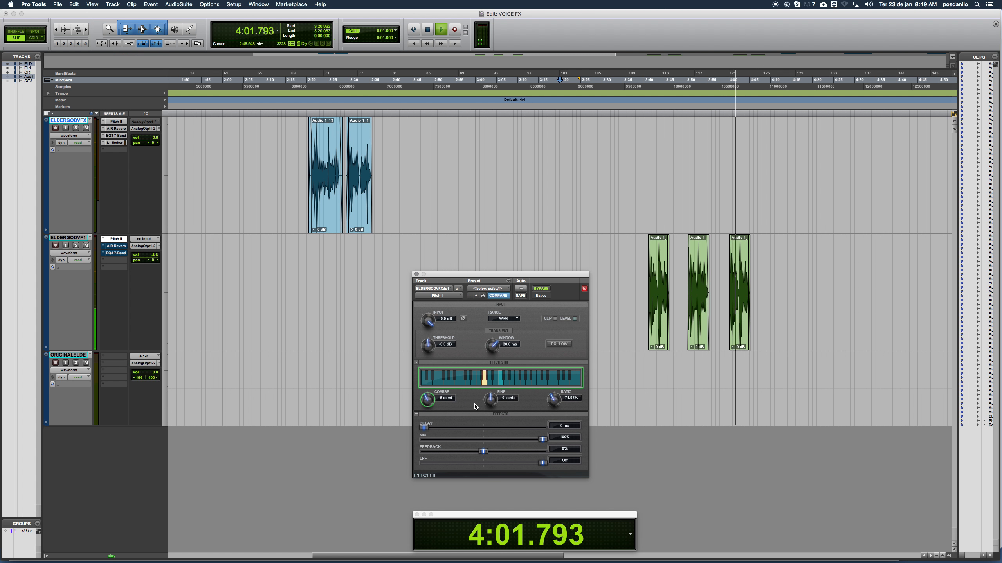
# Bring the clips following the first three ELDERGODVF1 clips into view and close the Pitch II window
pyautogui.press('r')
pyautogui.click(744, 369)
pyautogui.press('r')
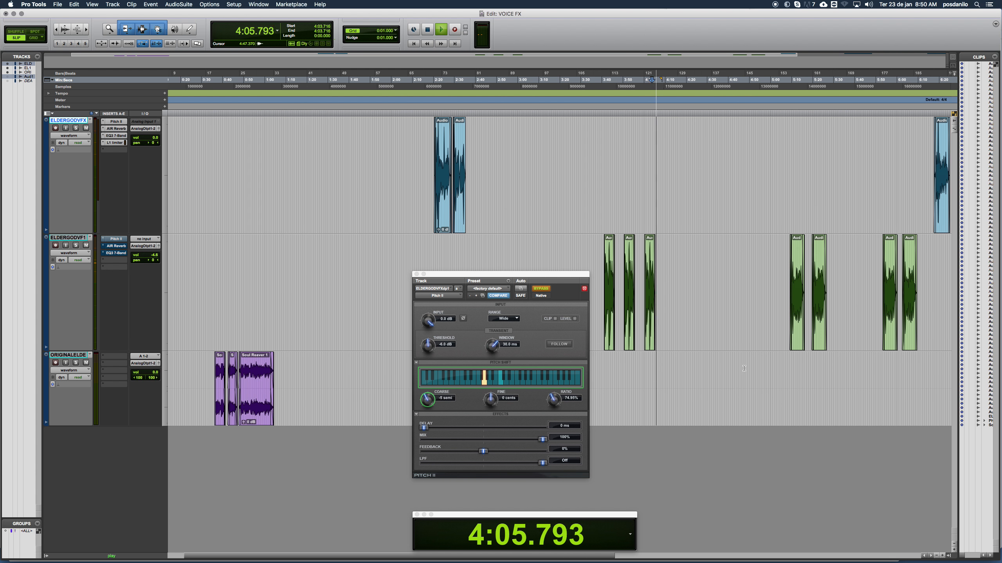
pyautogui.click(725, 277)
pyautogui.press('t')
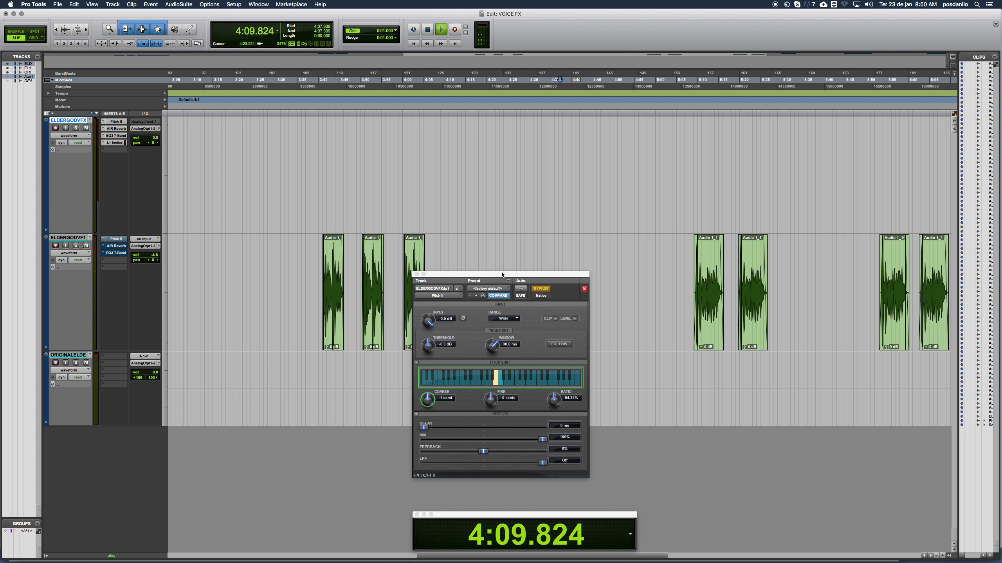
pyautogui.moveTo(502, 274); pyautogui.dragTo(574, 235)
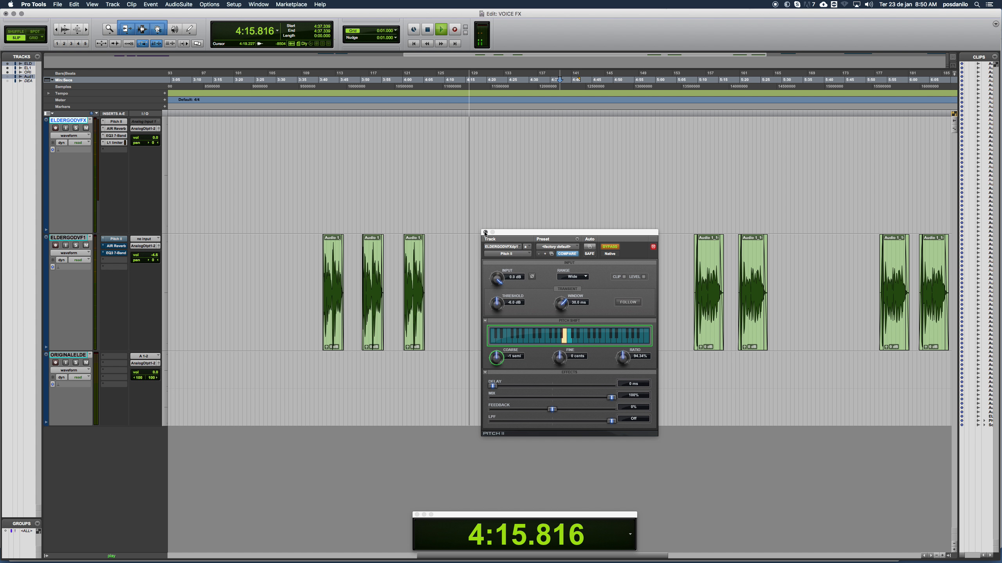
pyautogui.click(486, 232)
# Open AIR Reverb on the ELDERGODVF1 track and review its pre-delay, room size, reverb time and mix settings
pyautogui.click(109, 247)
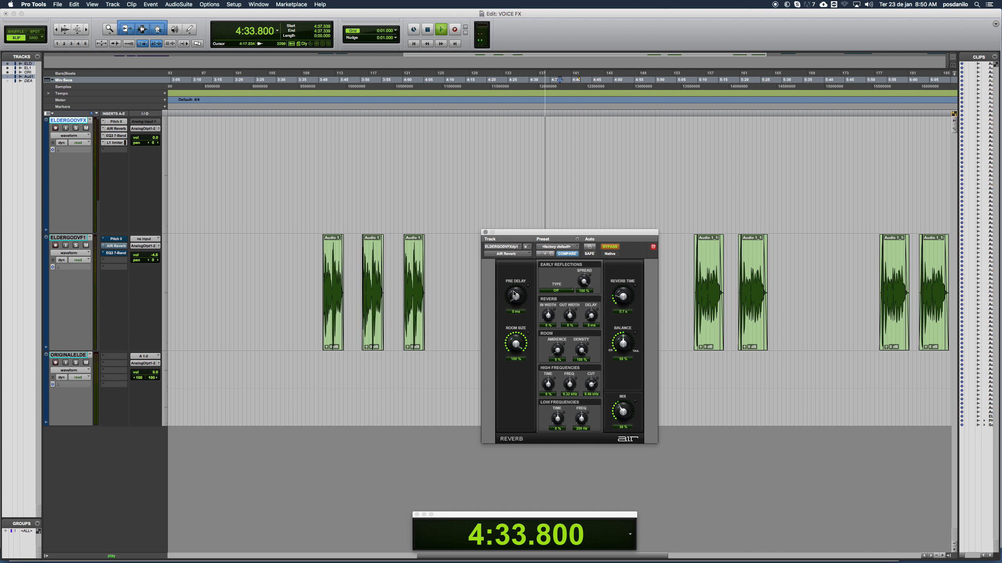
pyautogui.moveTo(524, 236)
pyautogui.mouseDown()
pyautogui.moveTo(454, 253)
pyautogui.moveTo(517, 237)
pyautogui.mouseUp()
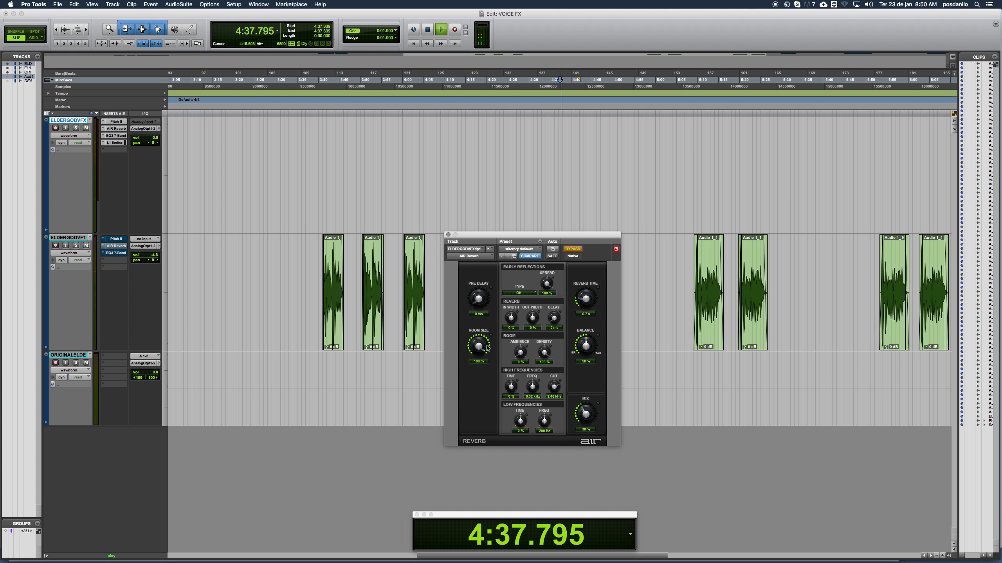
pyautogui.click(480, 292)
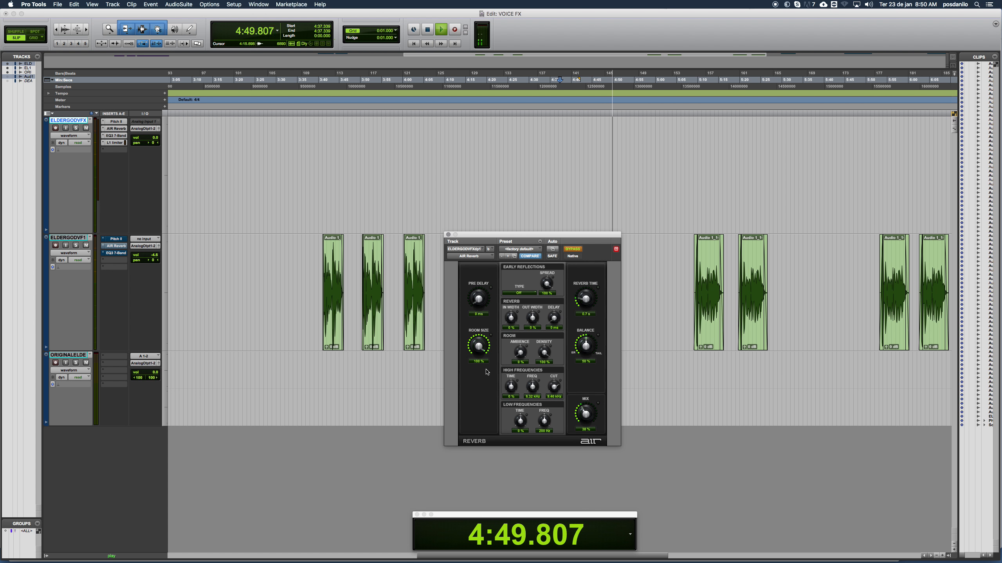
pyautogui.click(588, 314)
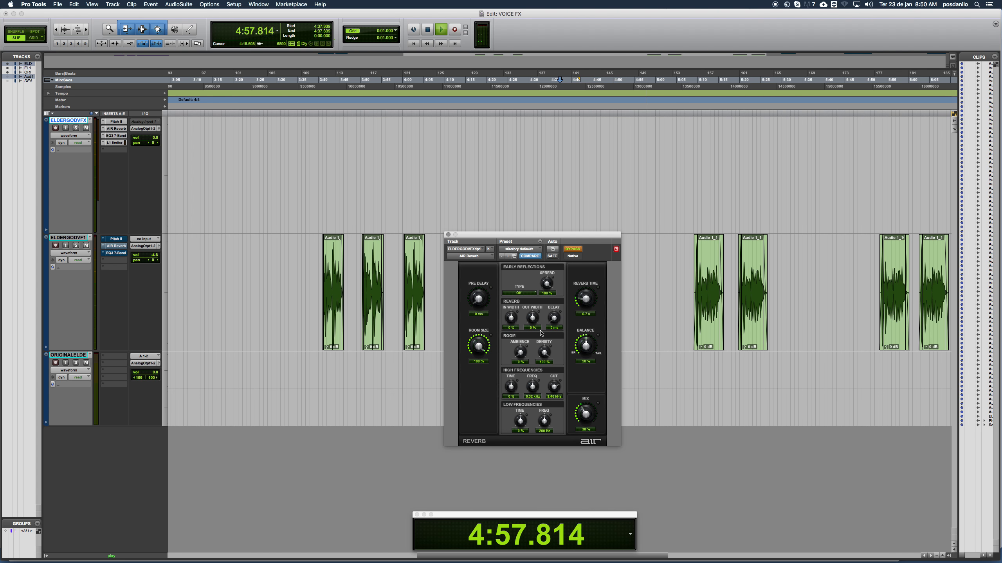
pyautogui.moveTo(589, 411); pyautogui.dragTo(585, 421)
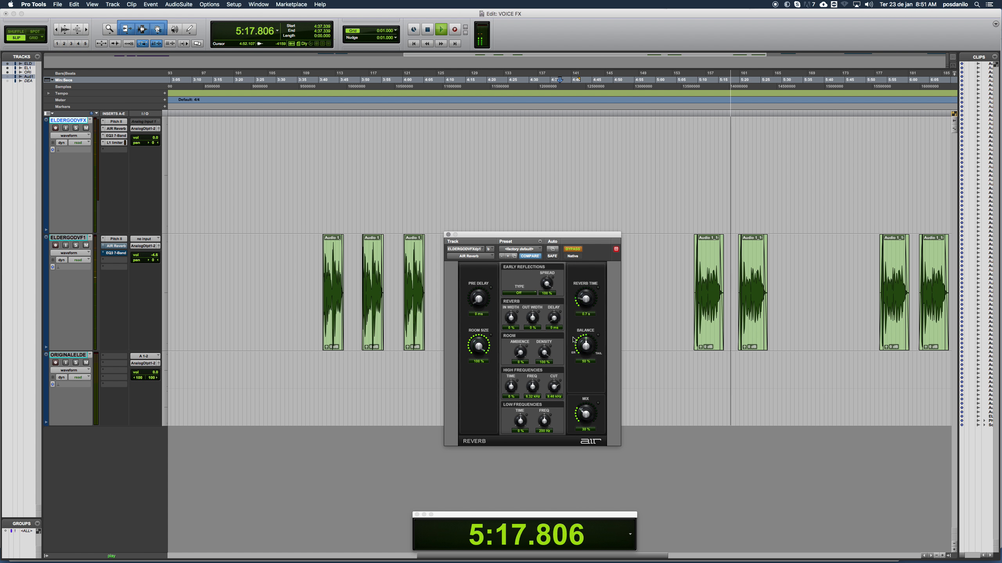
# Take AIR Reverb off bypass to audition the effect and raise the system volume
pyautogui.click(572, 249)
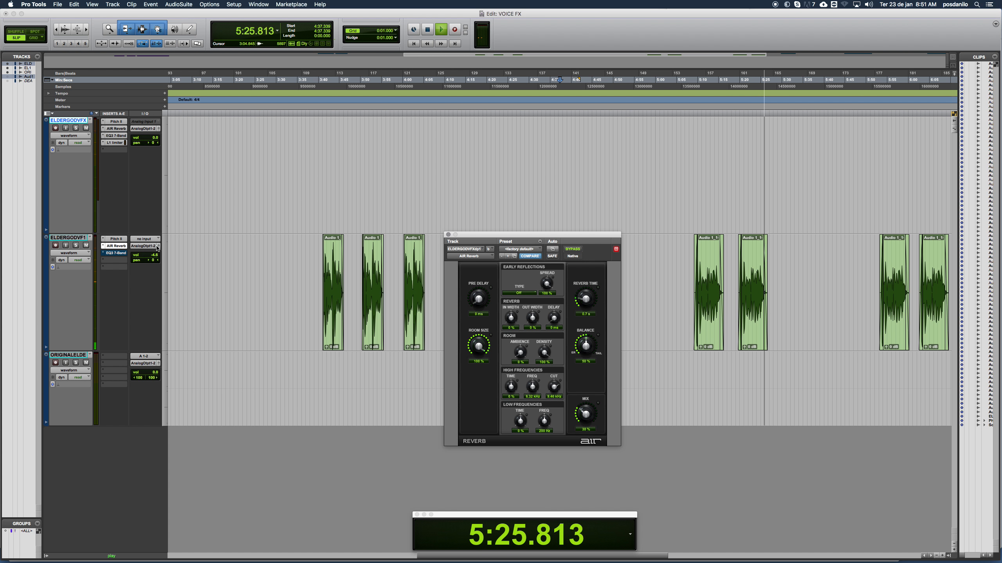
pyautogui.press('XF86AudioRaiseVolume')
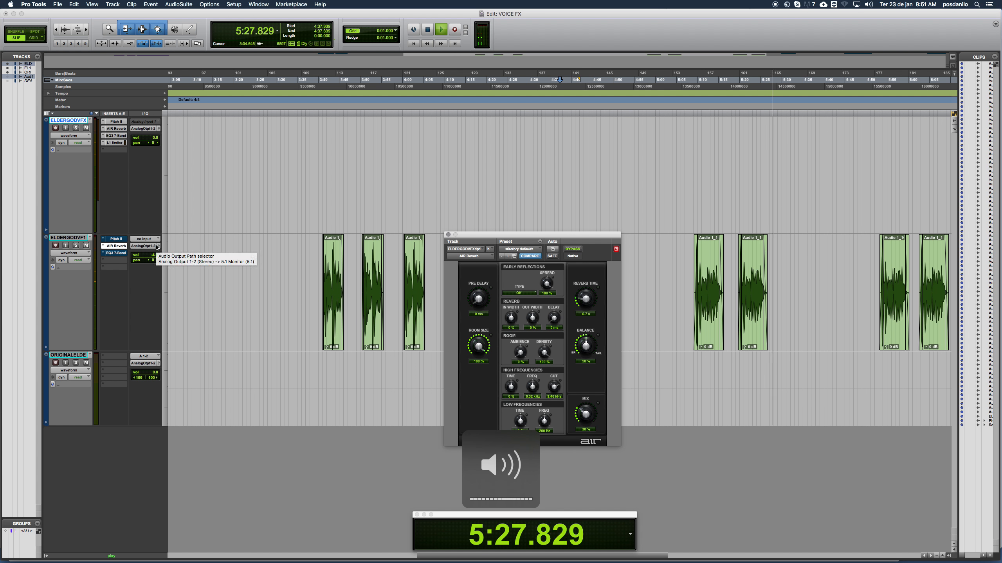
pyautogui.press('super+Tab')
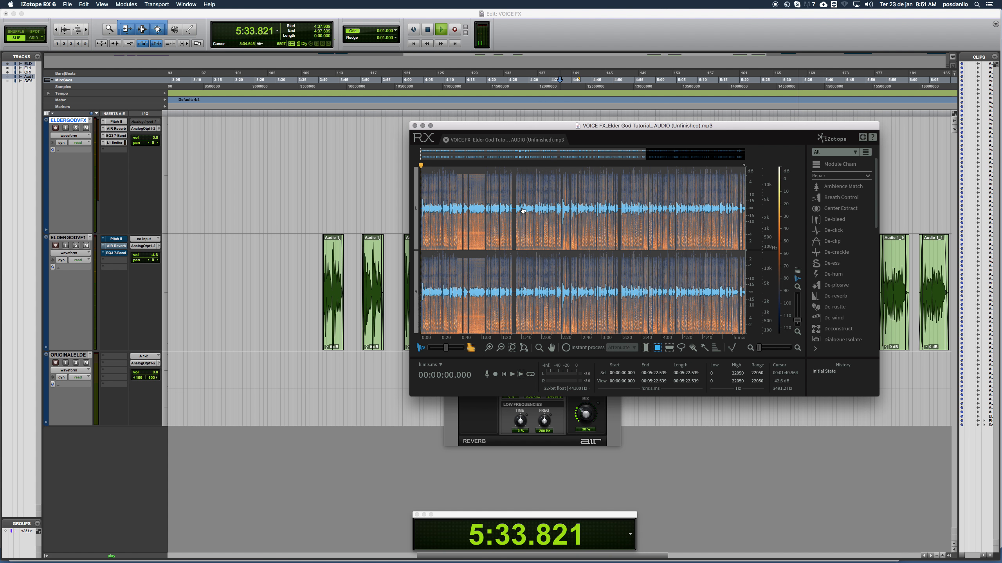
pyautogui.press('super+Tab')
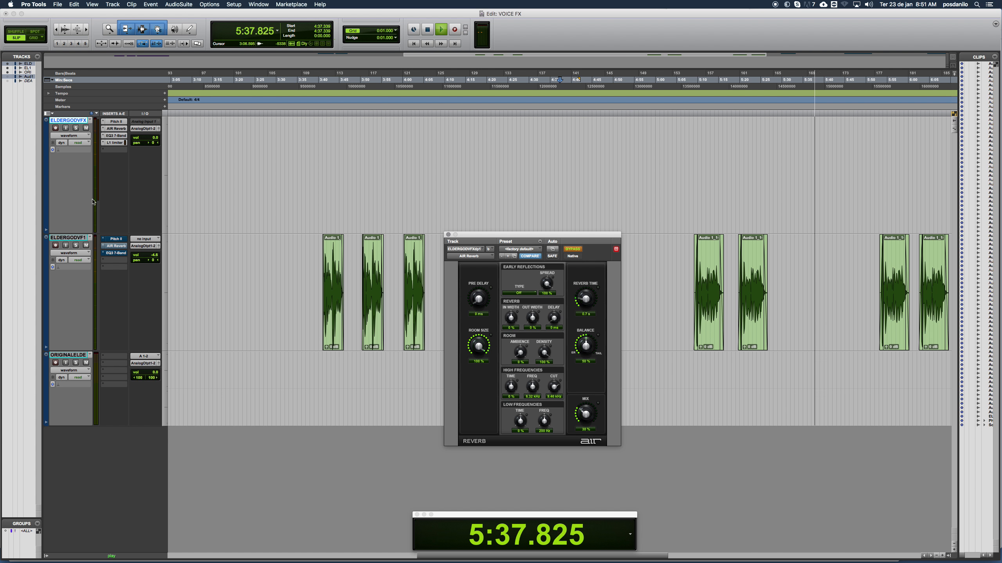
# Examine the low-mid band in the EQ3 7-Band on the ELDER GOD VFX track, and close the EQ
pyautogui.click(115, 253)
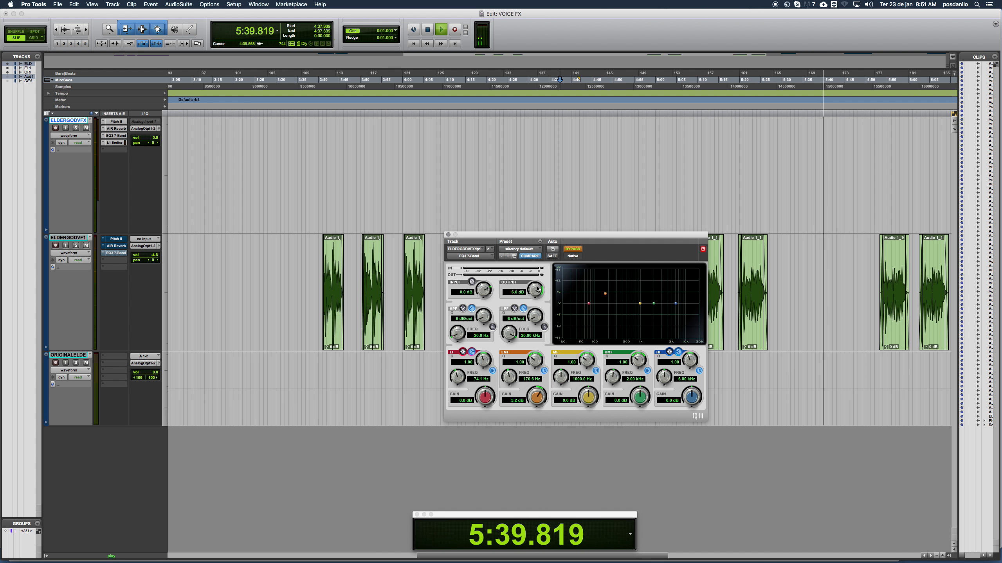
pyautogui.click(116, 136)
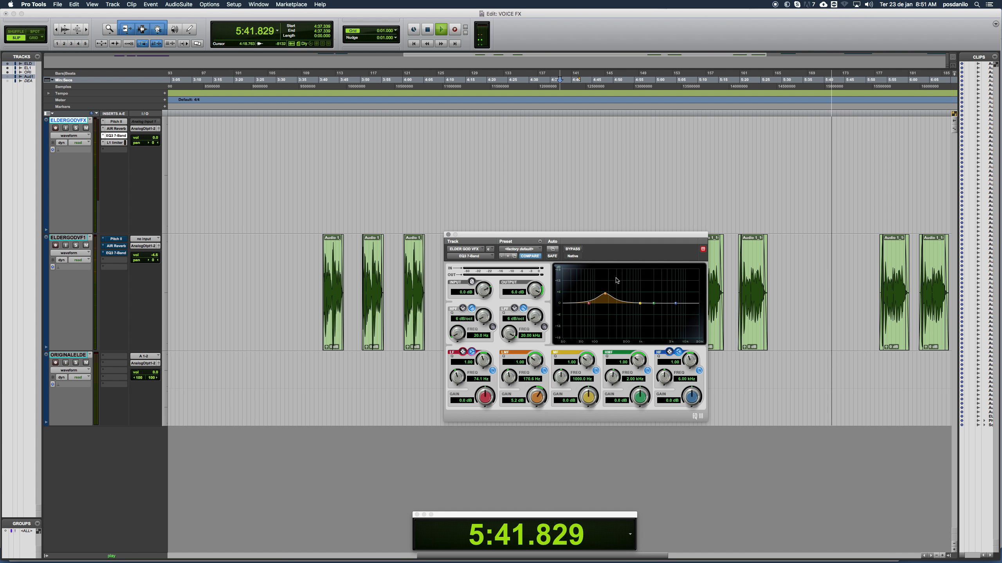
pyautogui.click(527, 382)
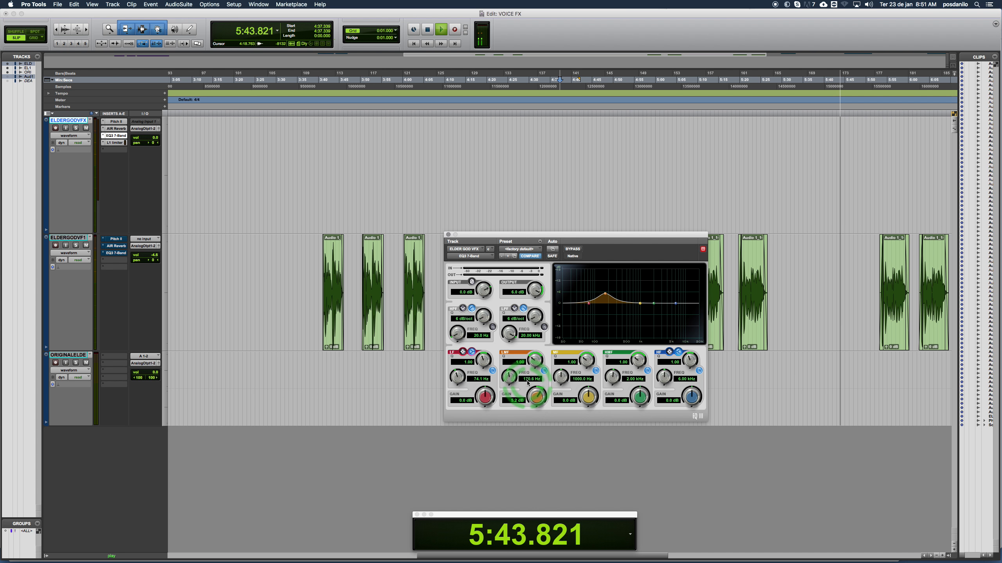
pyautogui.click(448, 235)
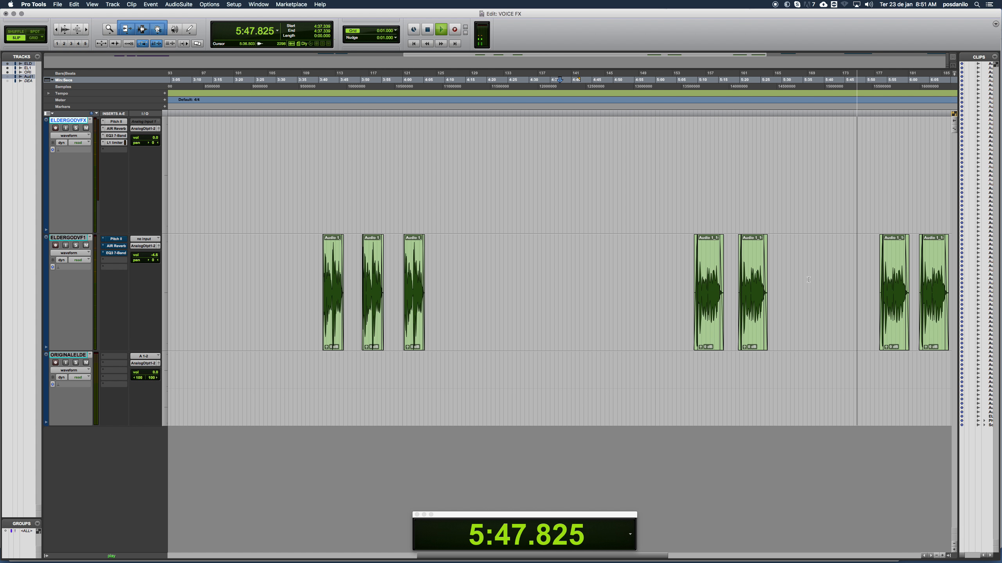
# Reopen the EQ3 7-Band on the ELDERGODVF1 track and toggle its bypass to compare the voice with and without EQ
pyautogui.press('r')
pyautogui.click(702, 268)
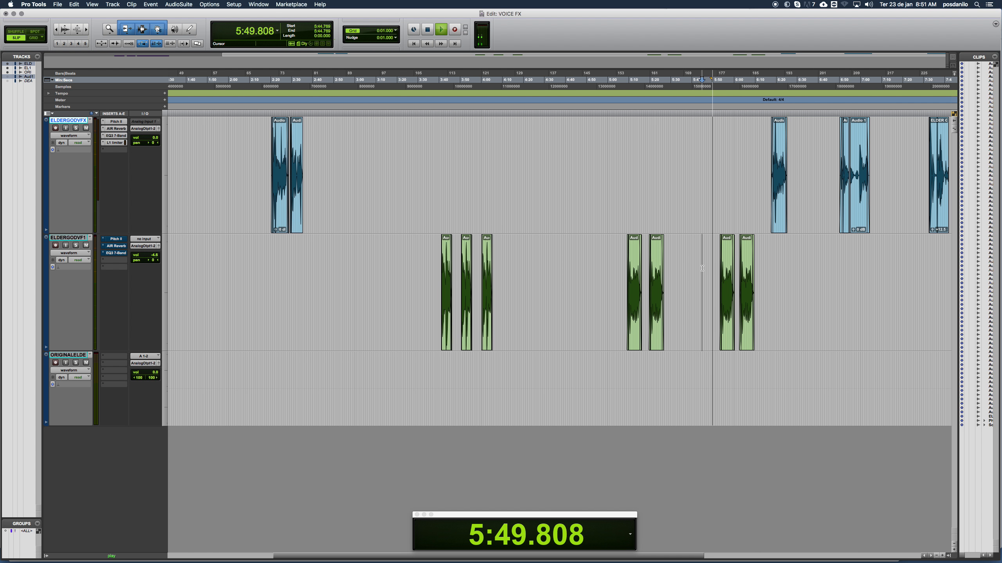
pyautogui.press('t')
pyautogui.press('t')
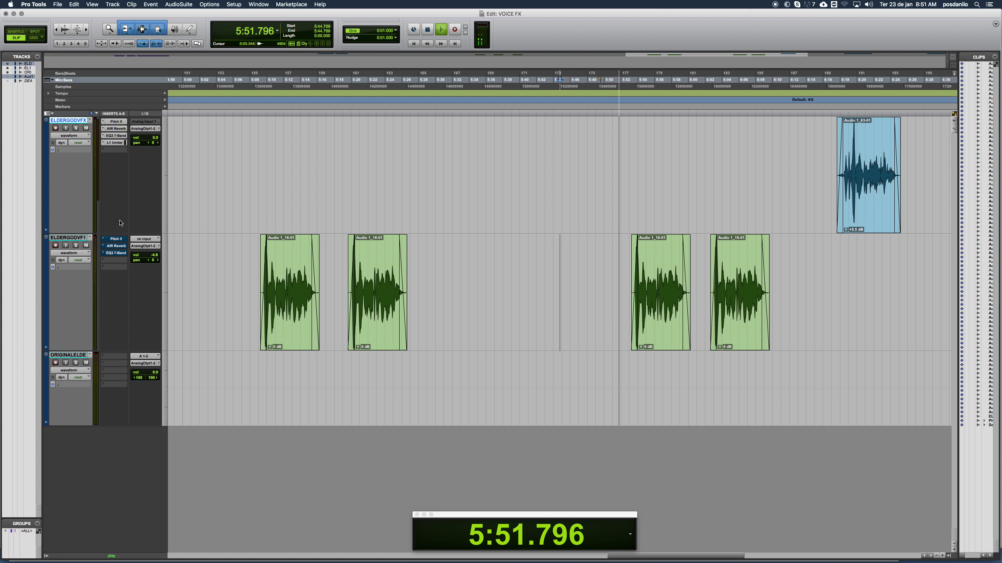
pyautogui.click(115, 253)
pyautogui.click(571, 249)
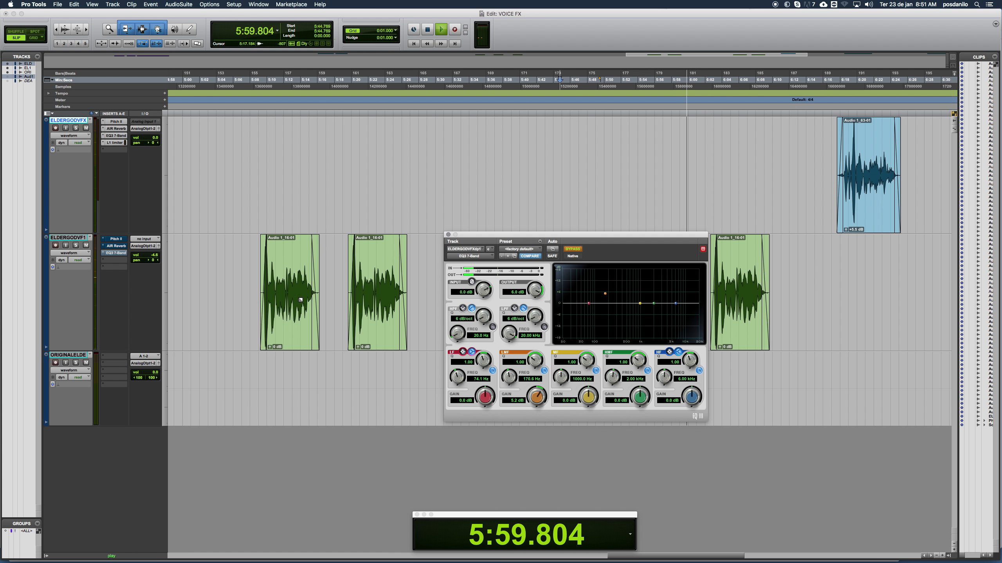
pyautogui.click(572, 250)
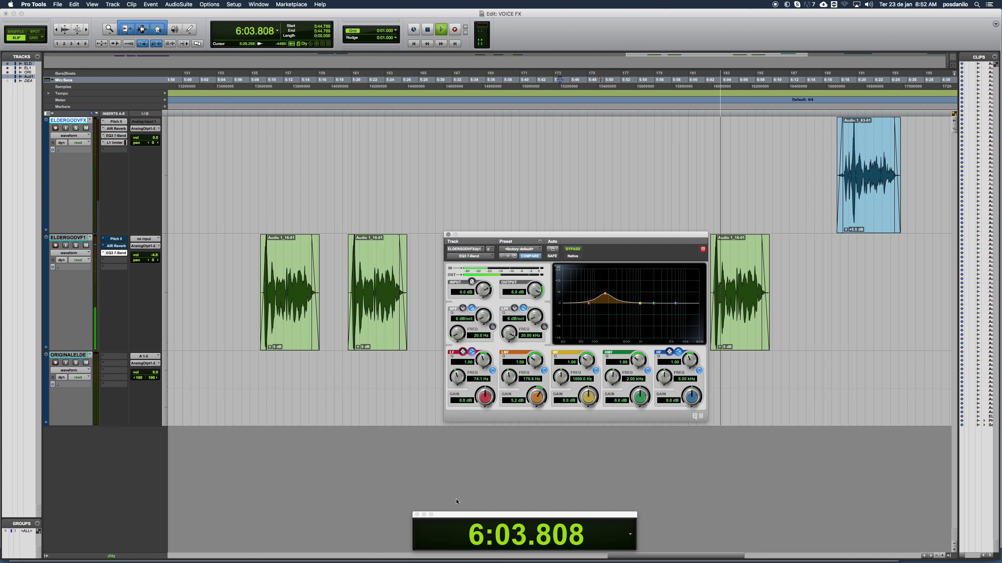
pyautogui.click(517, 292)
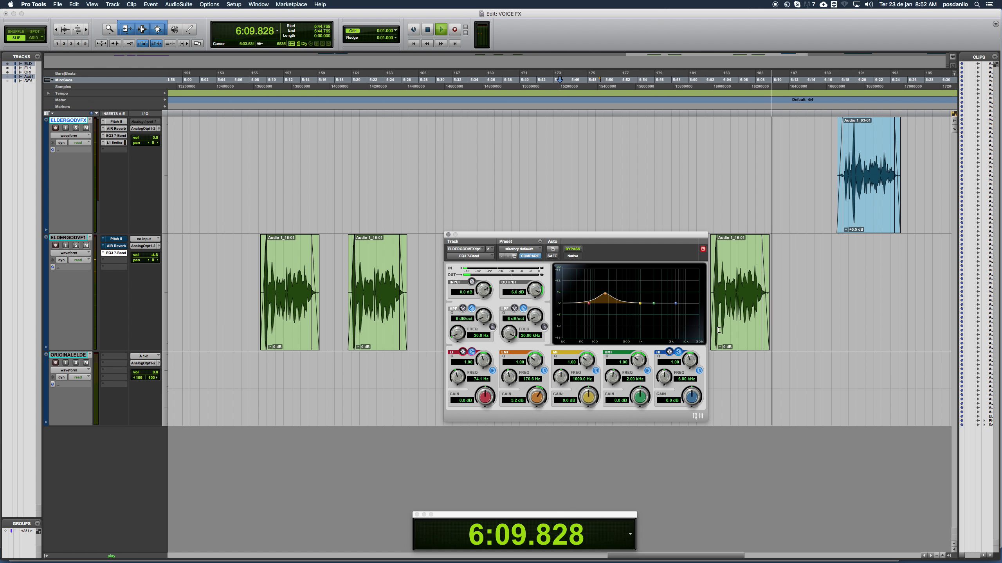
pyautogui.click(572, 250)
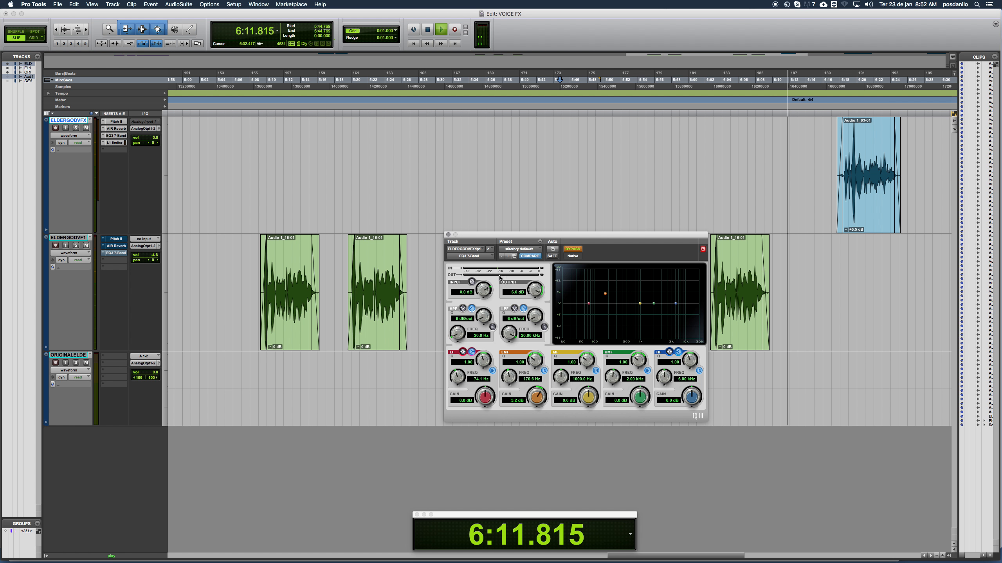
# Open the L1 Limiter on the ELDER GOD VFX track, check its out ceiling, and close it
pyautogui.click(115, 142)
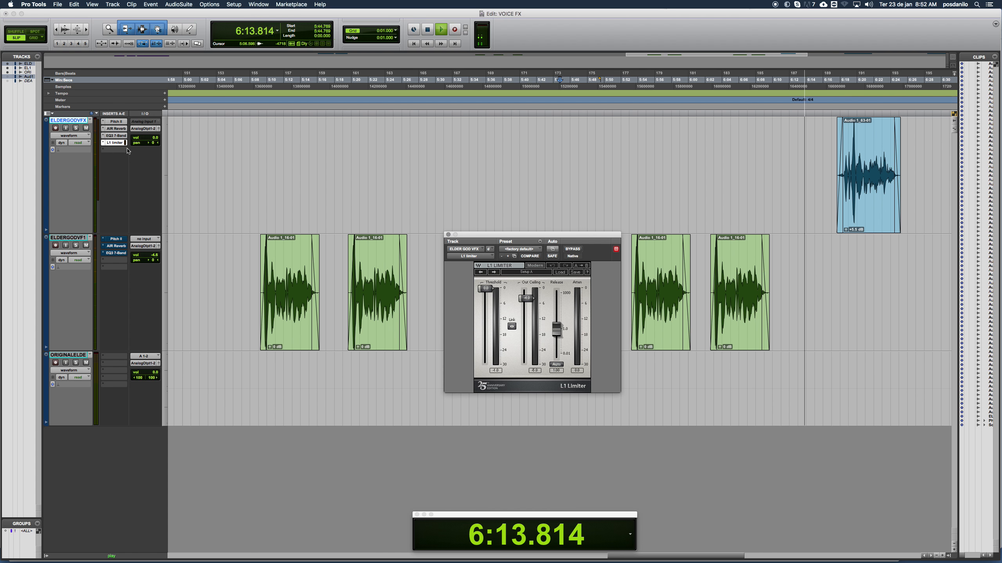
pyautogui.click(528, 293)
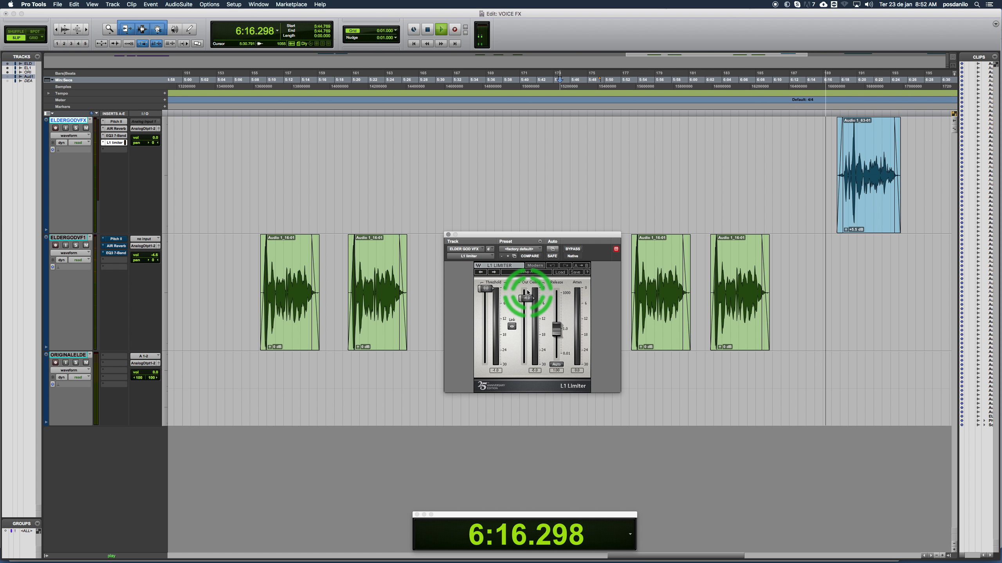
pyautogui.click(449, 235)
# Show the upcoming ELDER GOD VFX clips and review that track's Pitch II, AIR Reverb and EQ3 7-Band in order
pyautogui.press('r')
pyautogui.click(732, 265)
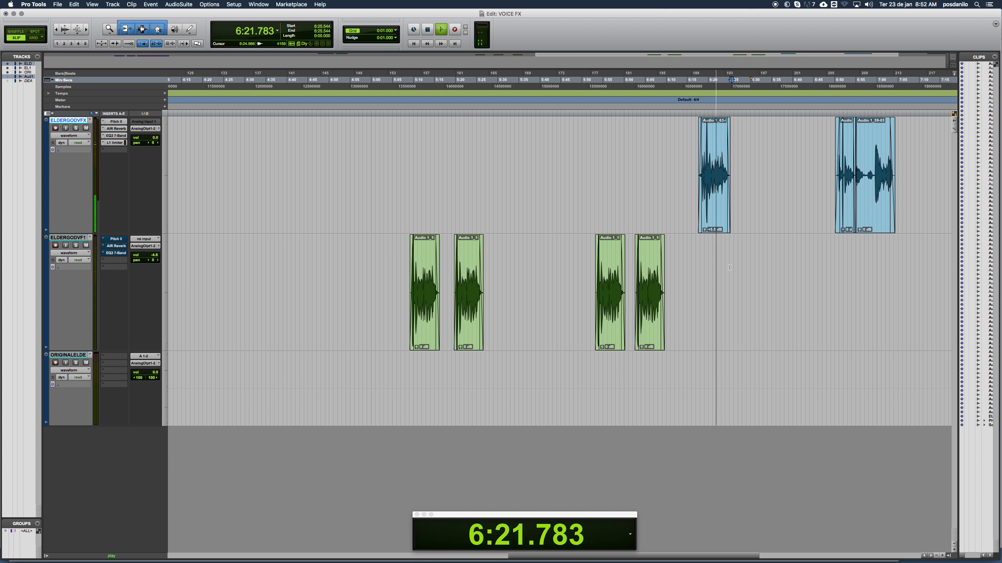
pyautogui.press('r')
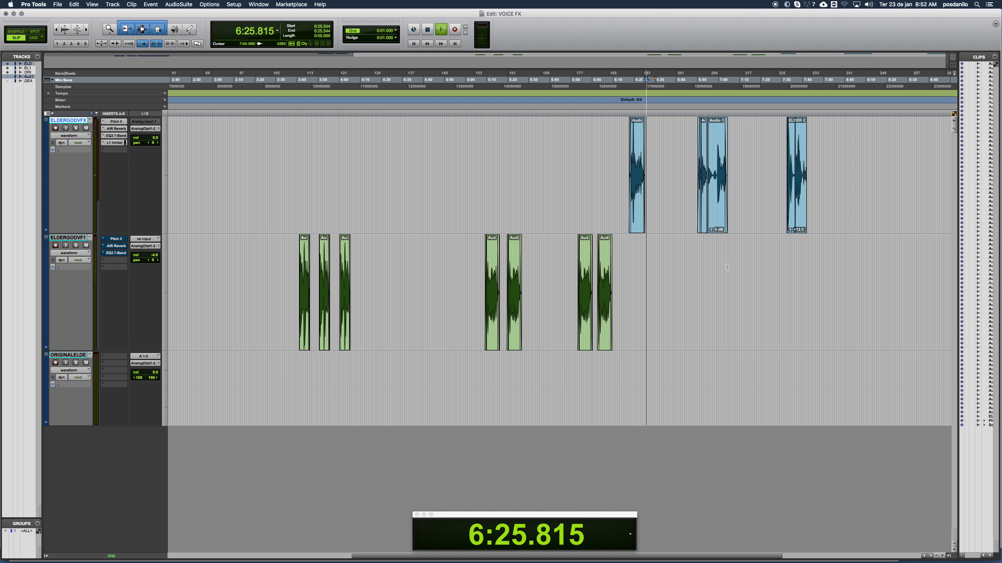
pyautogui.press('super+bracketright')
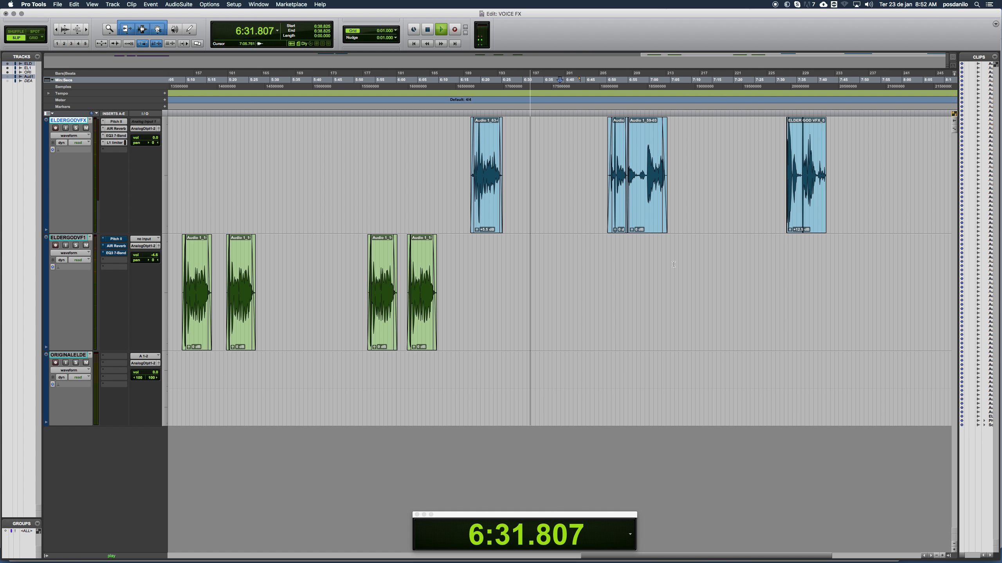
pyautogui.click(114, 122)
pyautogui.click(113, 130)
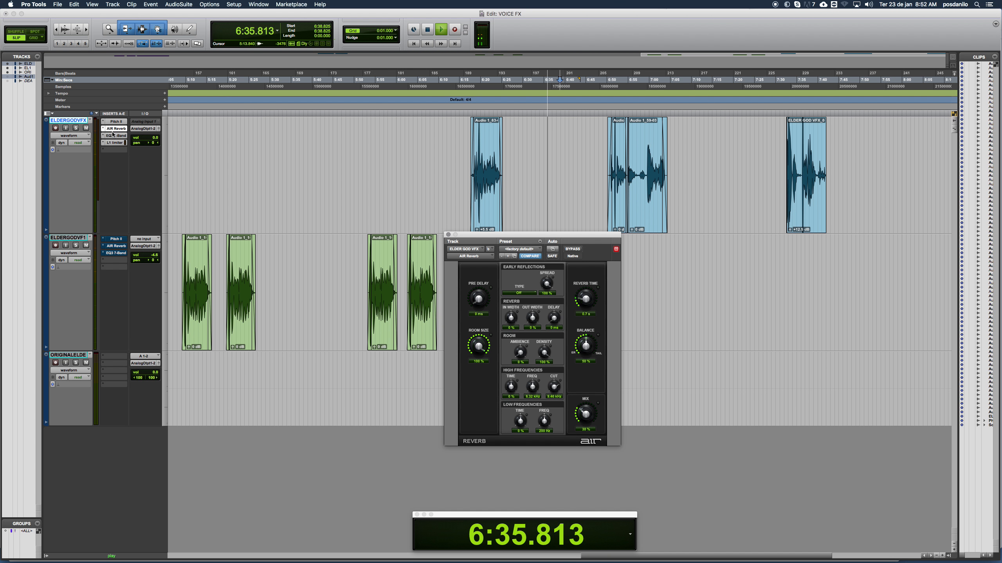
pyautogui.click(115, 135)
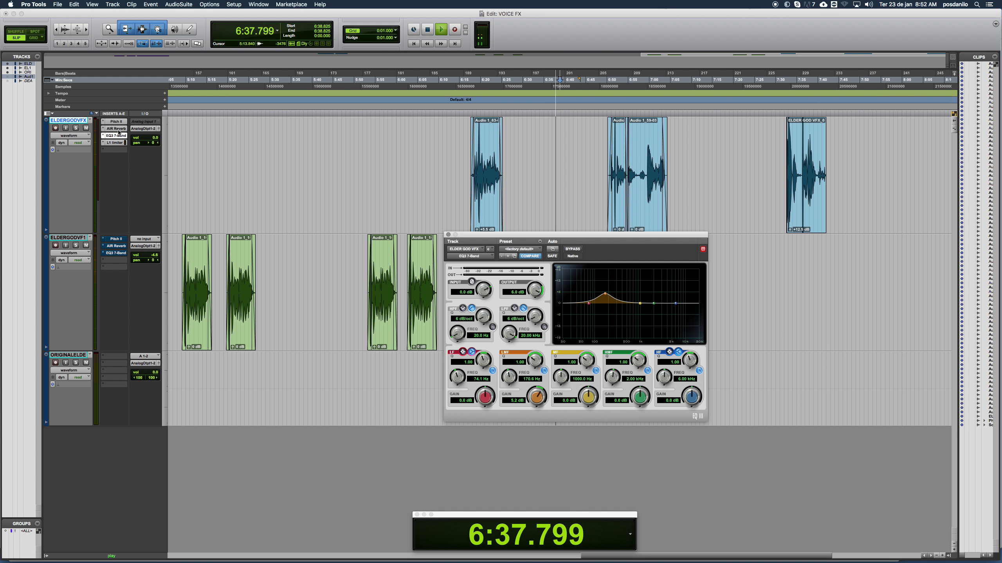
# Open the L1 Limiter on the ELDER GOD VFX track, move its window clear, and open the EQ3 7-Band alongside it
pyautogui.click(116, 142)
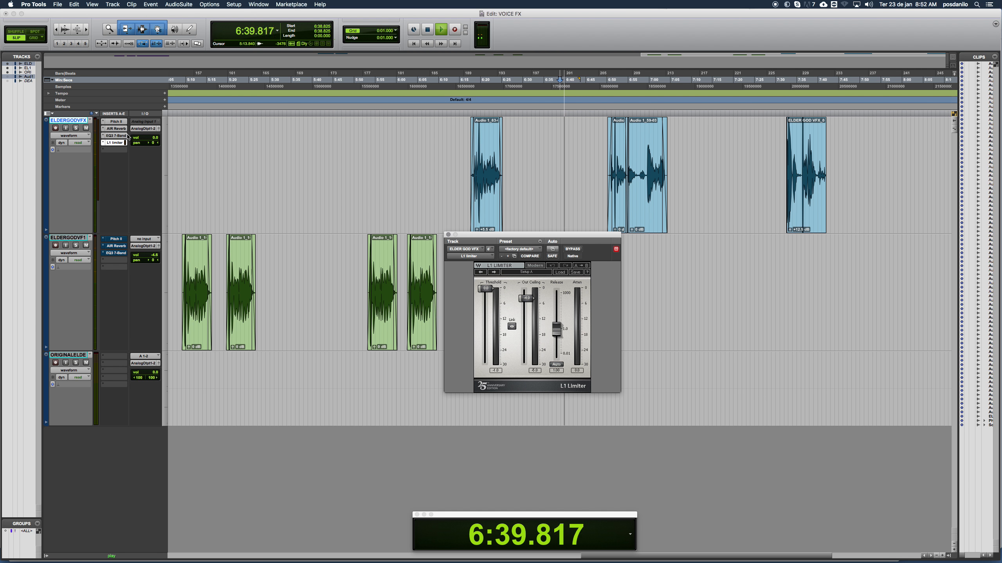
pyautogui.moveTo(592, 236); pyautogui.dragTo(941, 398)
pyautogui.click(115, 136)
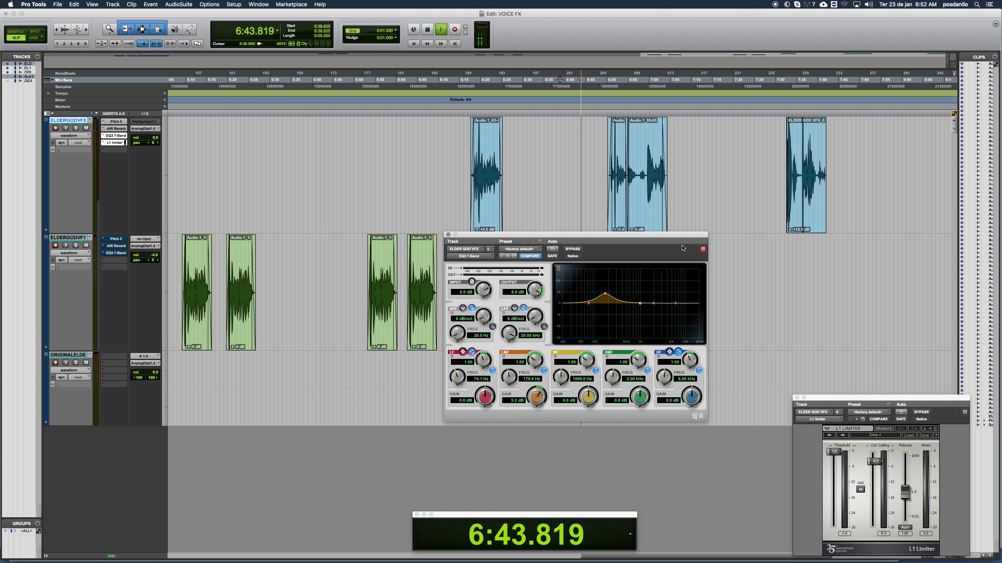
# Open the ELDER GOD VFX track's AIR Reverb and Pitch II, arranging them with the EQ3 7-Band and L1 Limiter below that track's clips
pyautogui.moveTo(677, 240); pyautogui.dragTo(299, 389)
pyautogui.click(115, 129)
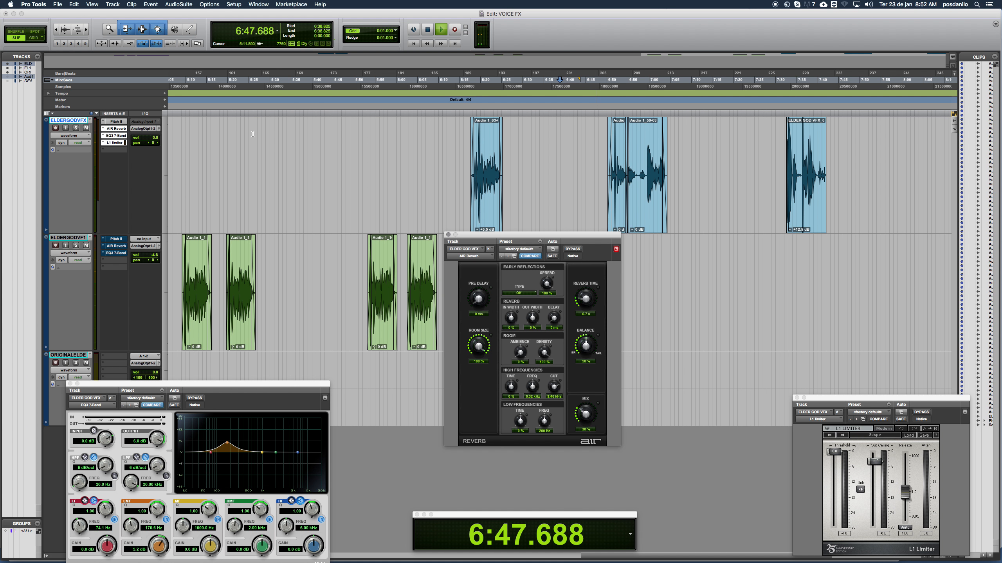
pyautogui.moveTo(593, 239); pyautogui.dragTo(768, 347)
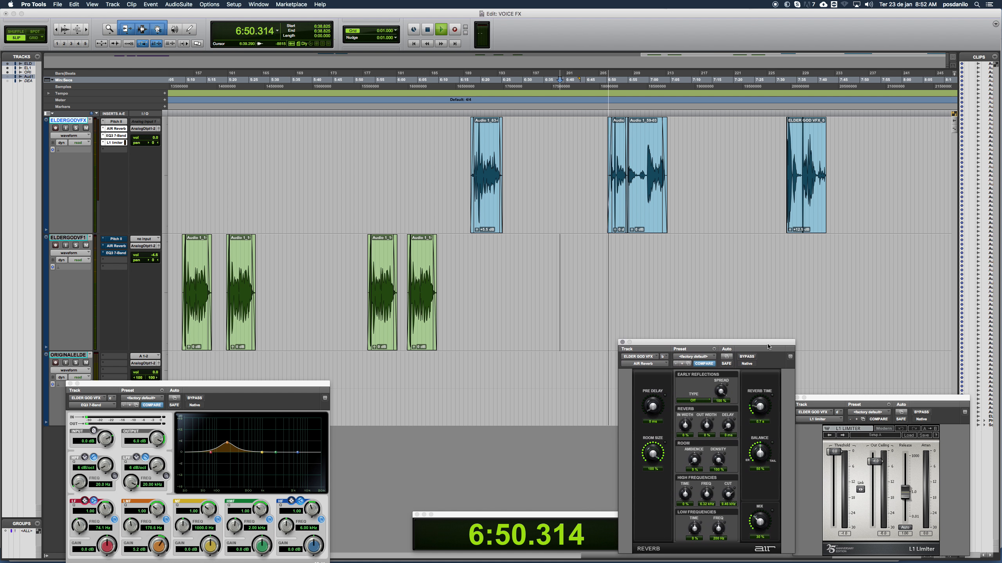
pyautogui.click(116, 122)
pyautogui.moveTo(572, 237); pyautogui.dragTo(558, 304)
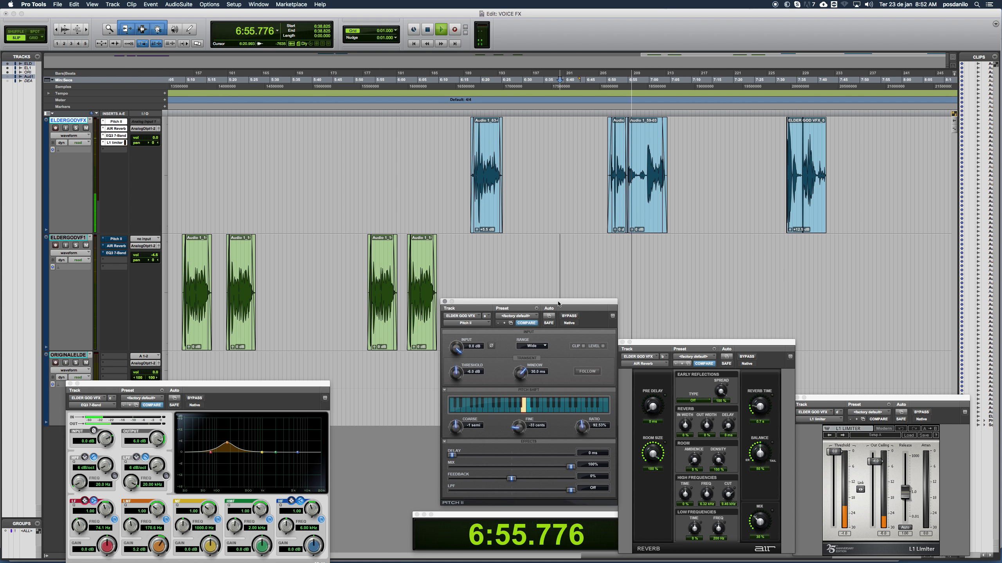
# Examine the middle group of clips on the ELDER GOD VFX track up close while they play through the four open plug-ins
pyautogui.click(642, 166)
pyautogui.press('t')
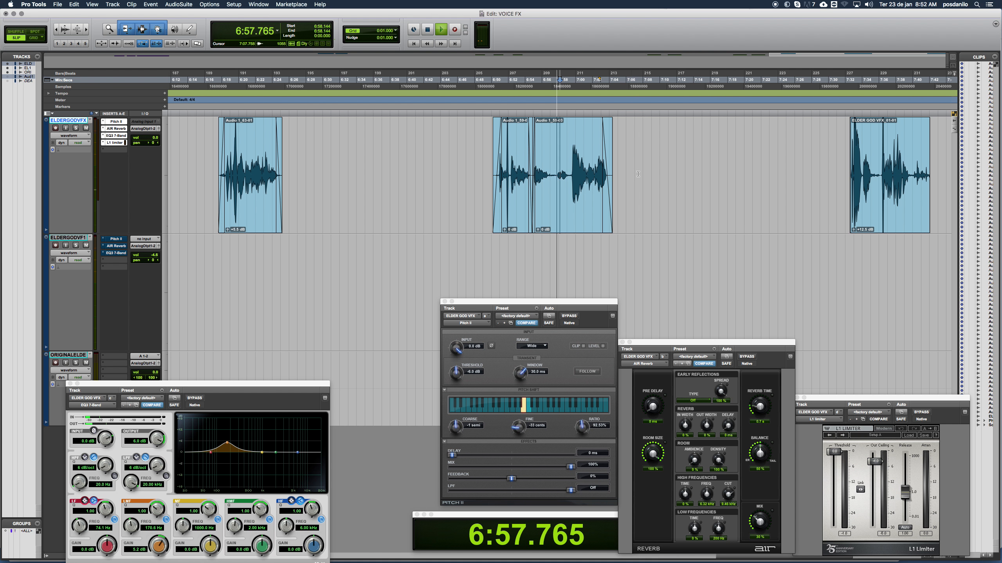
pyautogui.press('t')
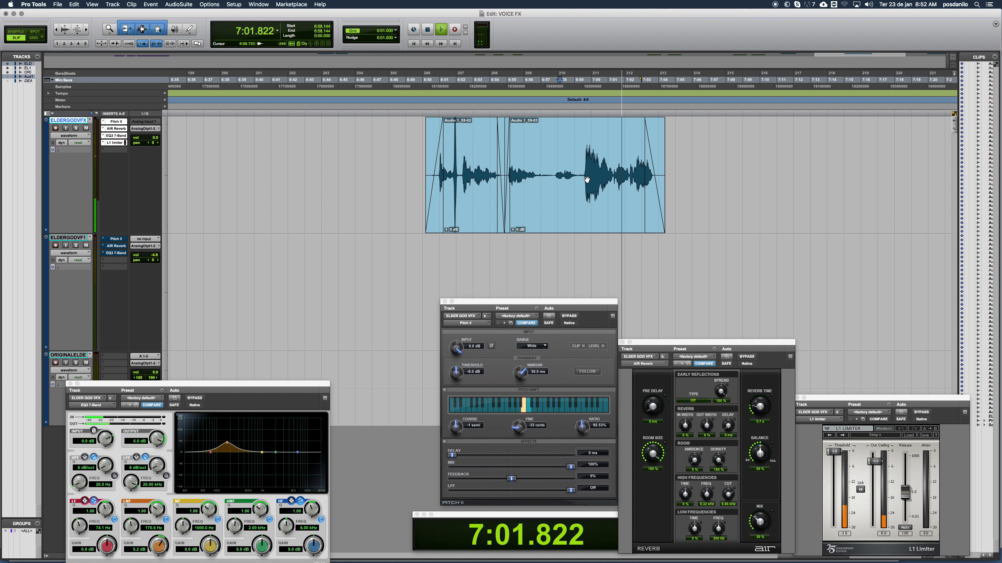
pyautogui.press('r')
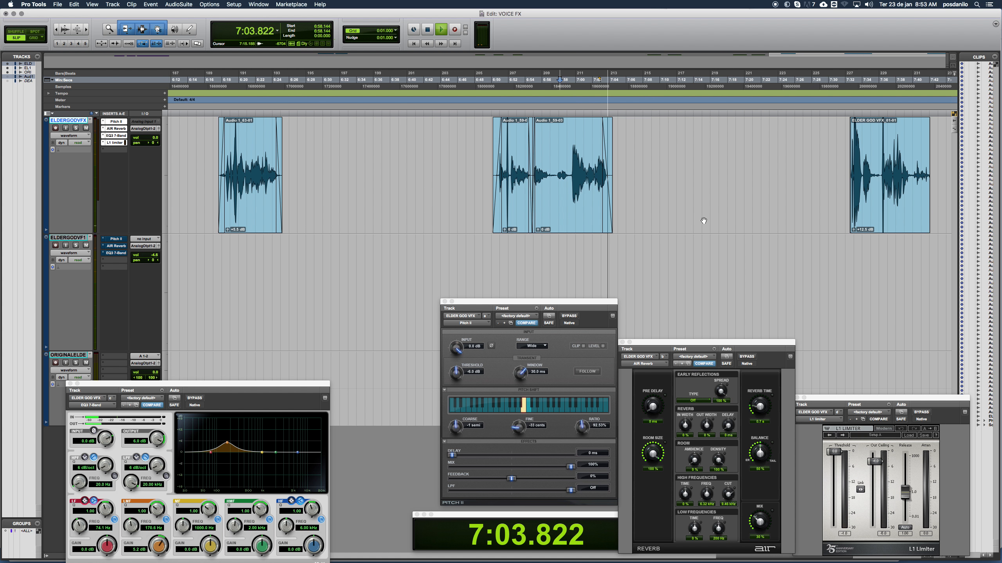
# Follow playback to the last ELDER GOD VFX clip and examine its waveform up close alongside the plug-in meters
pyautogui.press('r')
pyautogui.press('r')
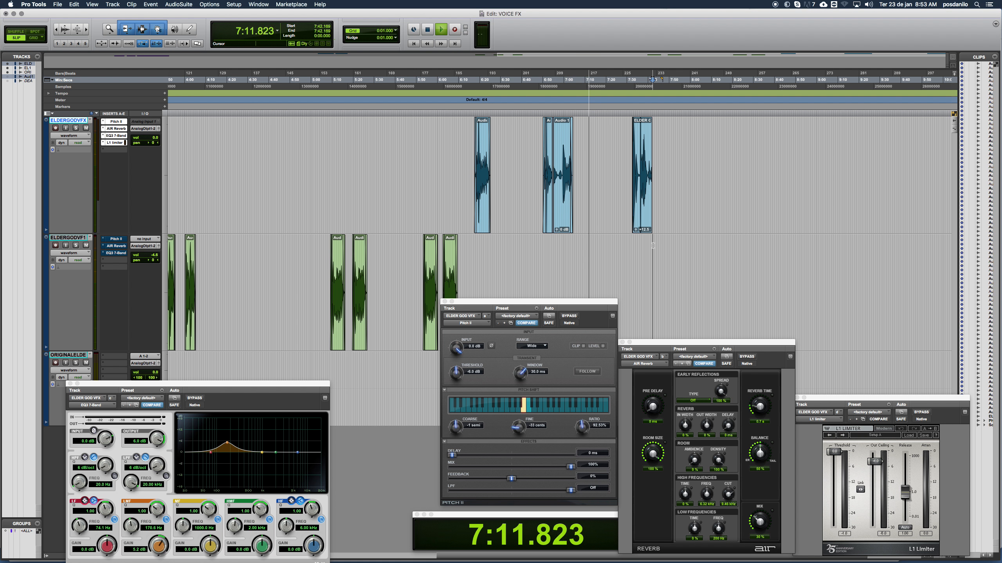
pyautogui.press('t')
pyautogui.press('t')
pyautogui.press('r')
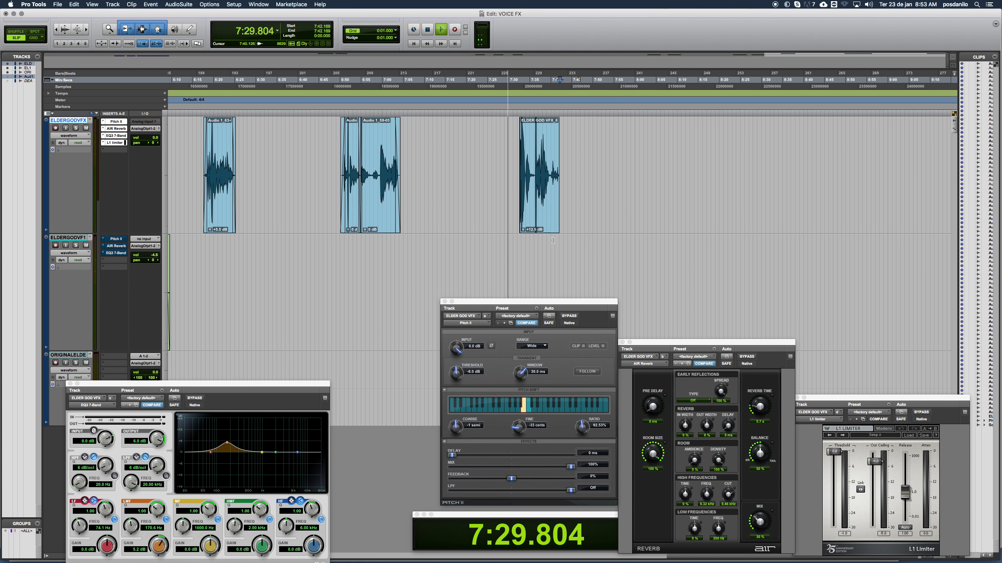
pyautogui.press('super+bracketright')
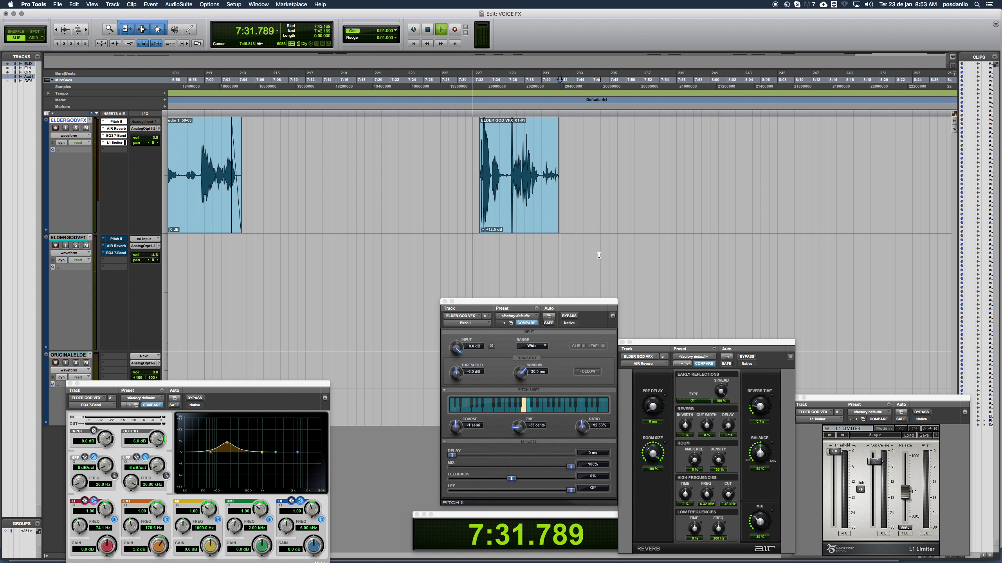
pyautogui.press('super+bracketright')
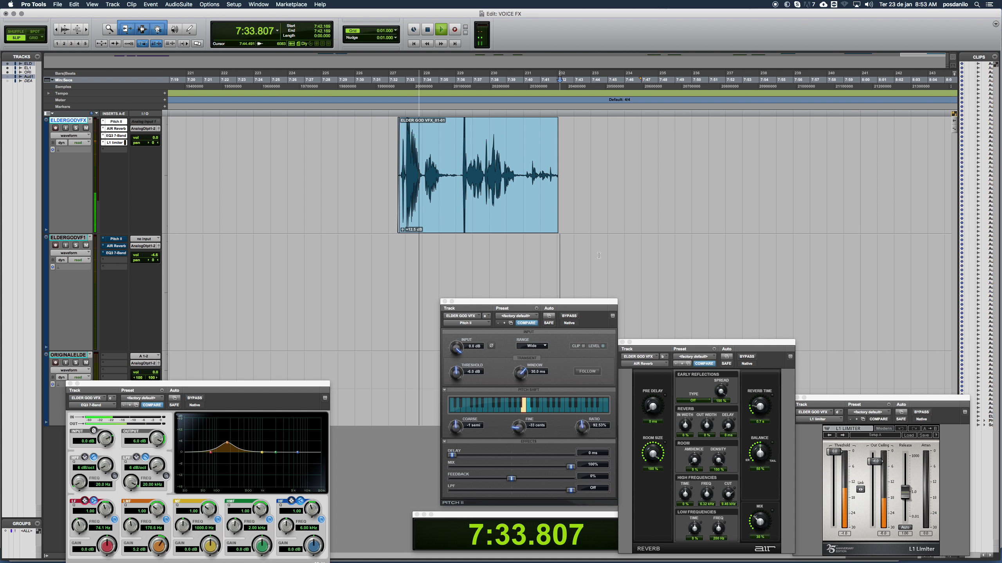